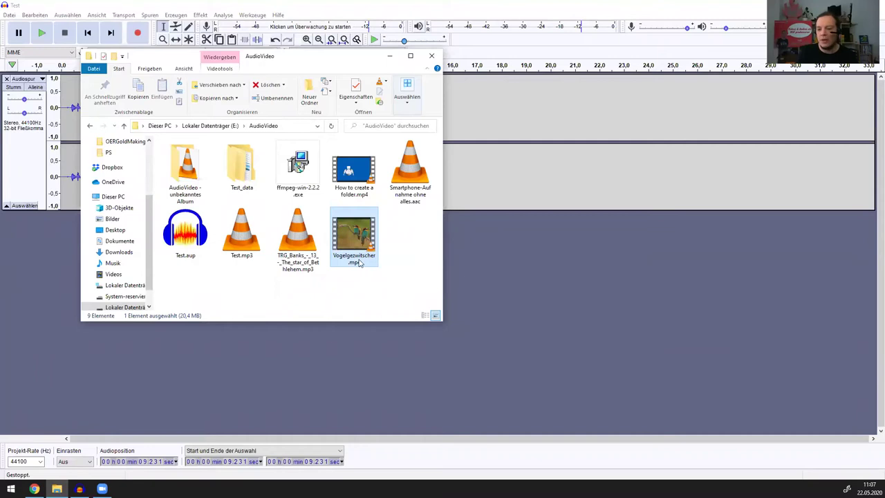
Step: Drop Vogelgezwitscher.mp4 onto Audacity so it imports as a second track beneath the voice
left_click_drag(350, 237, 492, 326)
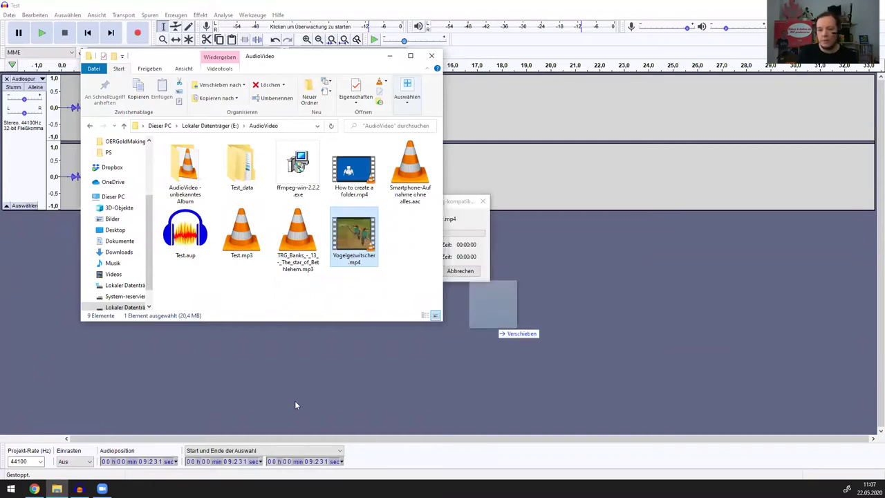
left_click(452, 205)
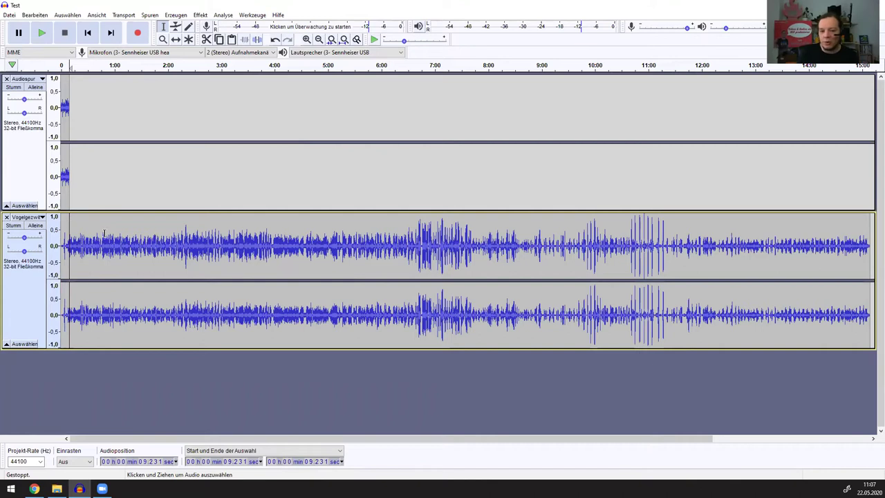
Step: Select both tracks up to 9.231 s and trim the birdsong to that length
left_click(62, 166, "shift")
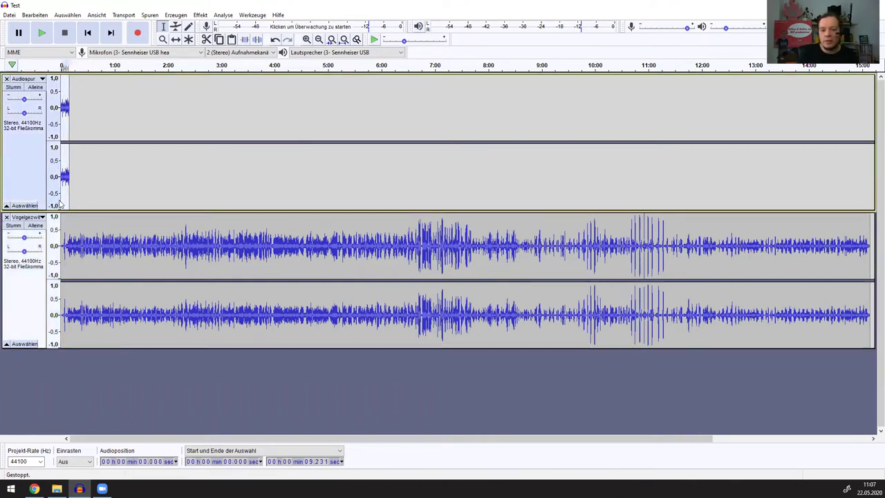
left_click(73, 271, "shift")
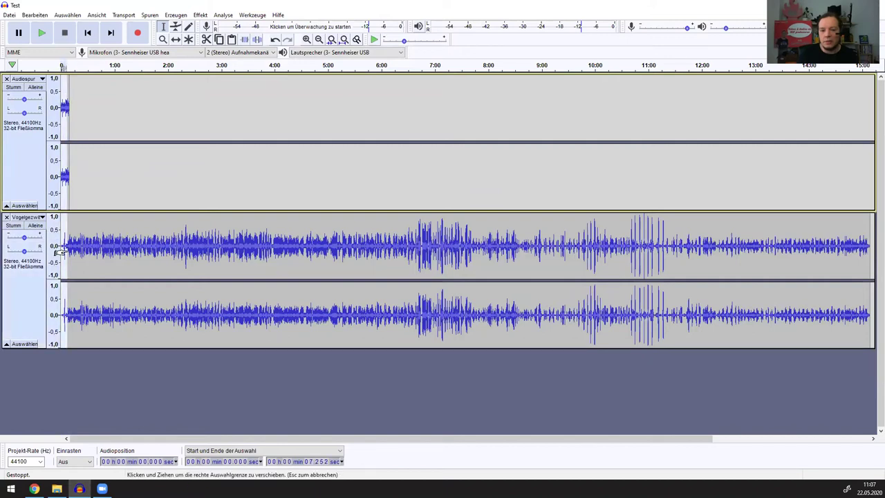
left_click_drag(66, 272, 62, 264)
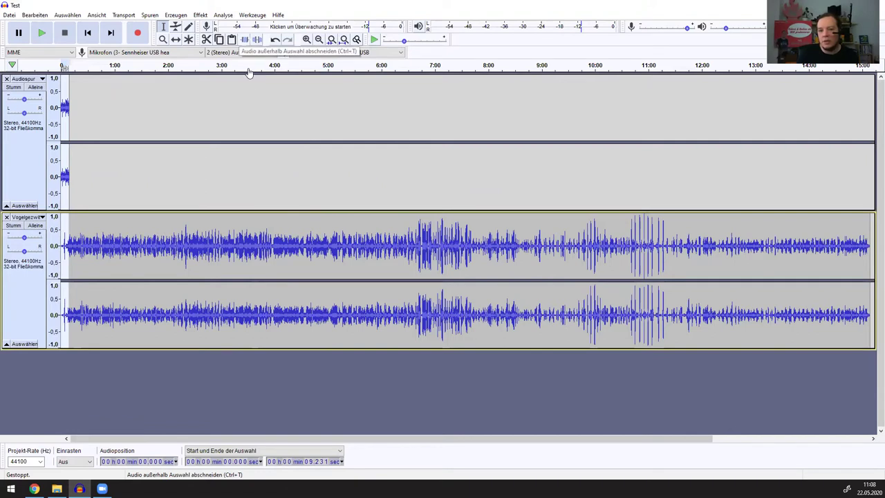
left_click(245, 39)
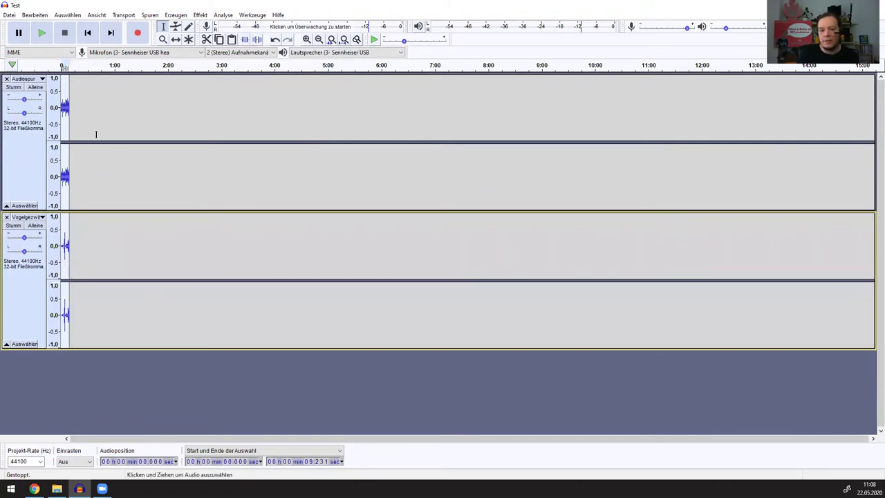
left_click(74, 134)
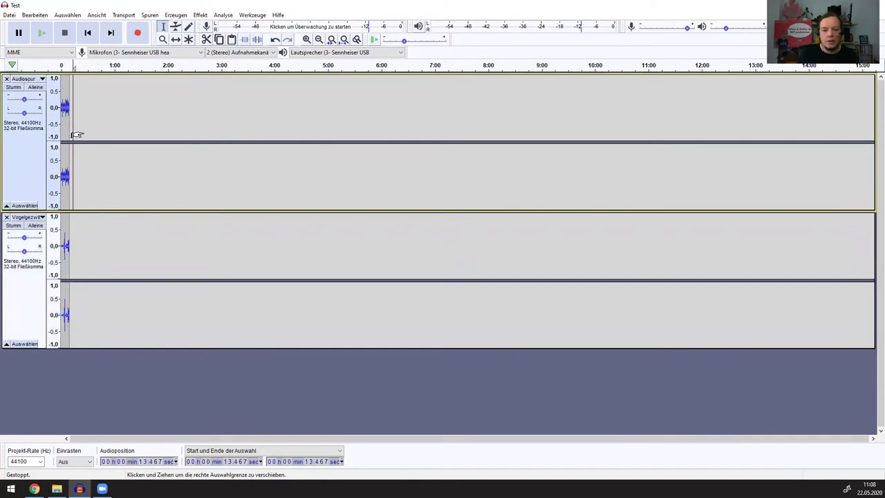
key("ctrl+1")
key("ctrl+1")
key("ctrl+1")
key("ctrl+1")
key("ctrl+1")
key("ctrl+1")
key("ctrl+1")
key("ctrl+1")
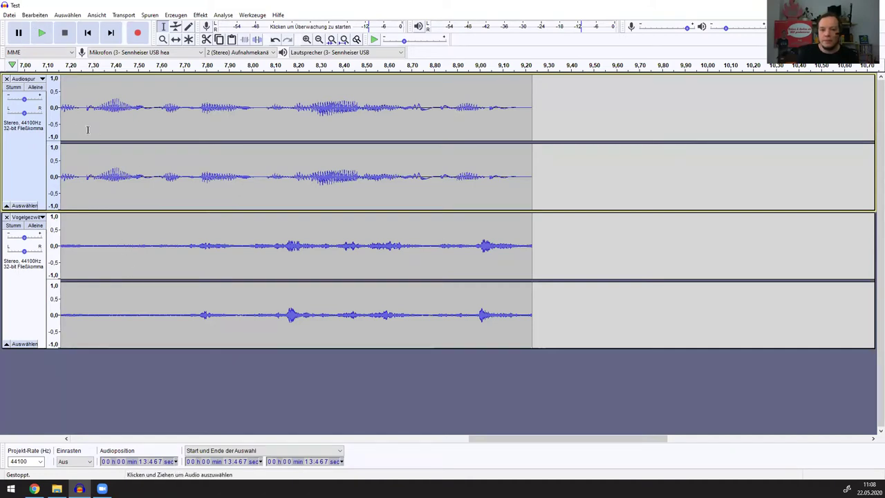
Step: Play the trimmed mix from about 7.15 s, then again from the beginning
left_click(65, 123)
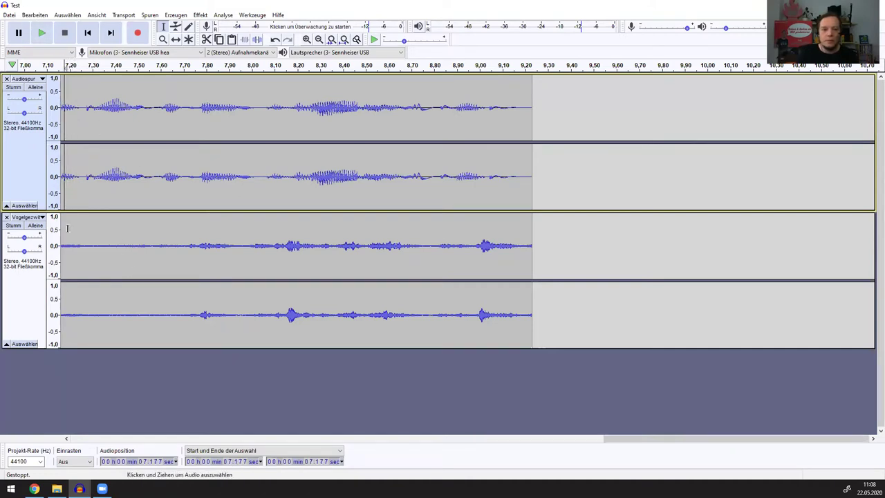
left_click(64, 153)
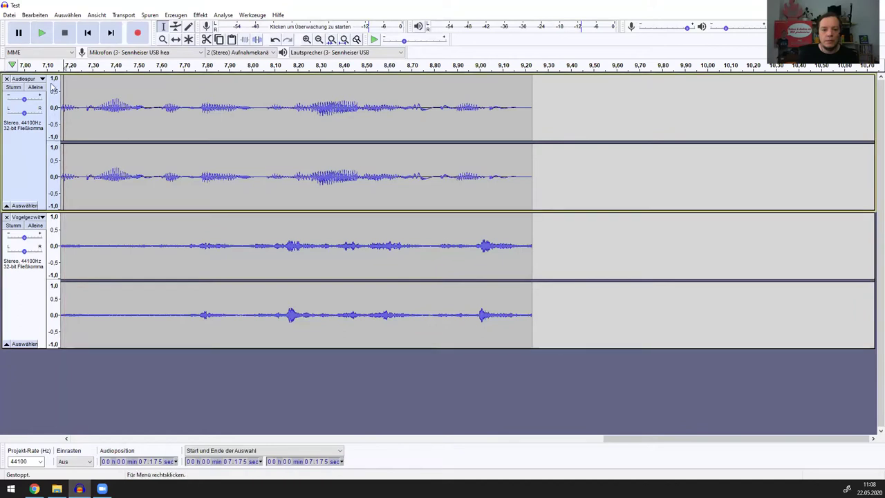
left_click(61, 118)
key("space")
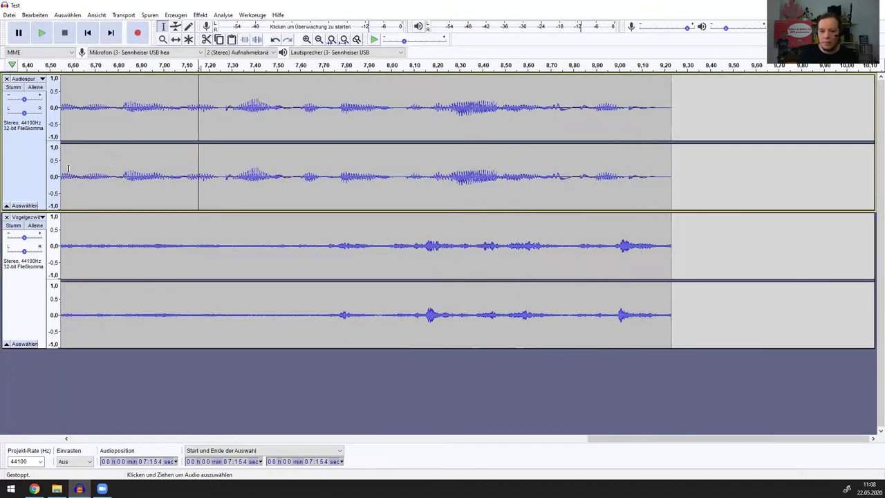
key("Home")
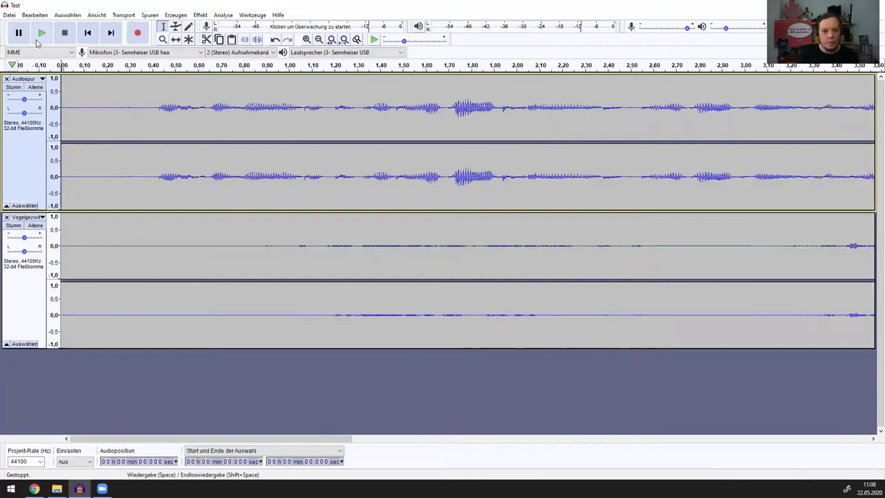
left_click(39, 39)
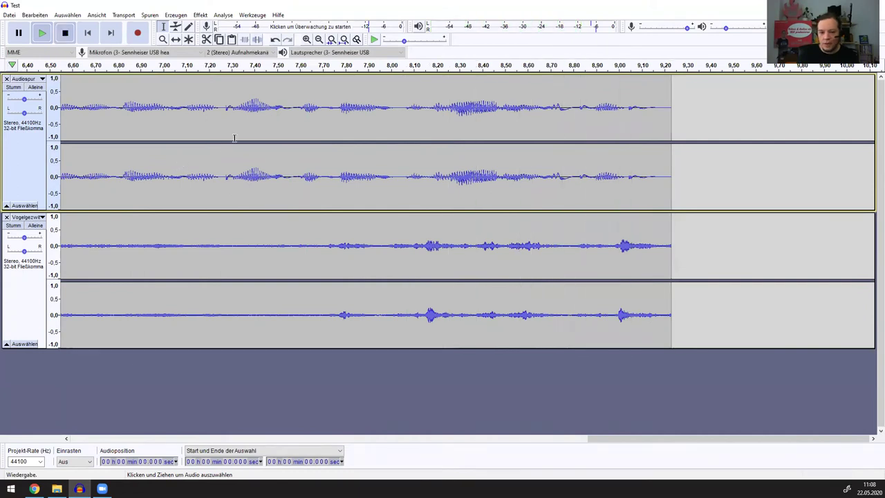
Step: Select the entire Audiospur voice clip
scroll(184, 142, "down", 1, "ctrl")
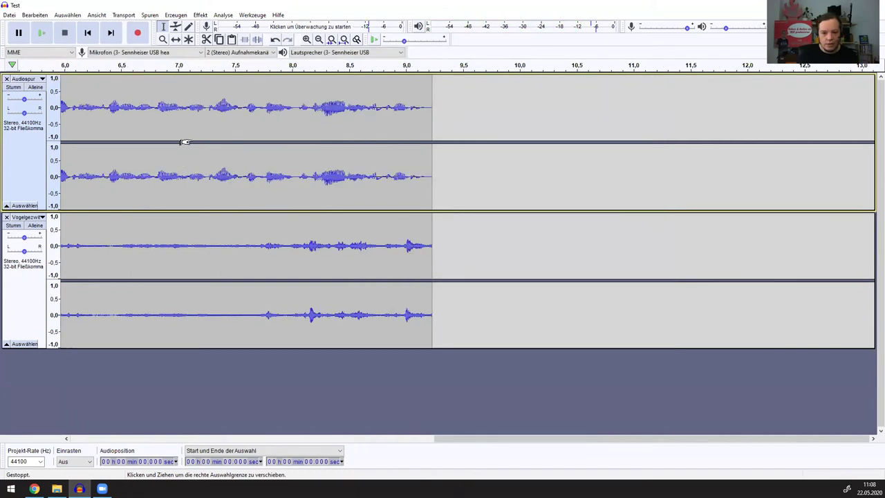
double_click(206, 247)
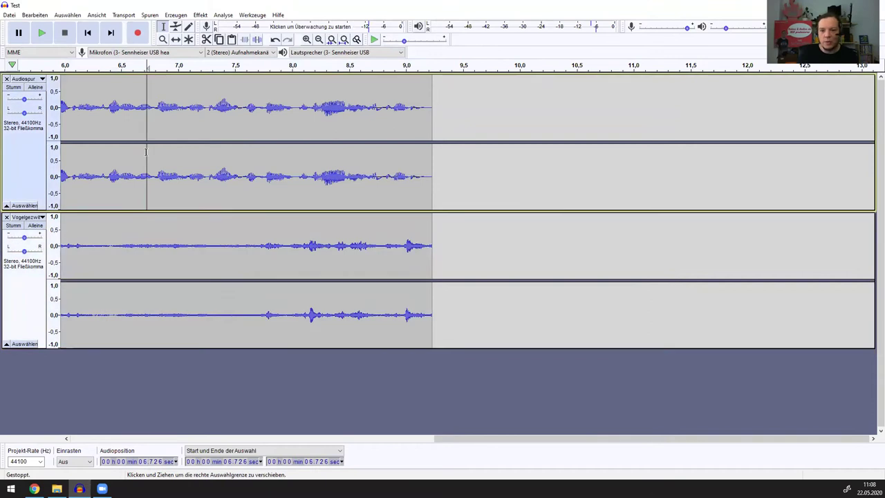
double_click(144, 152)
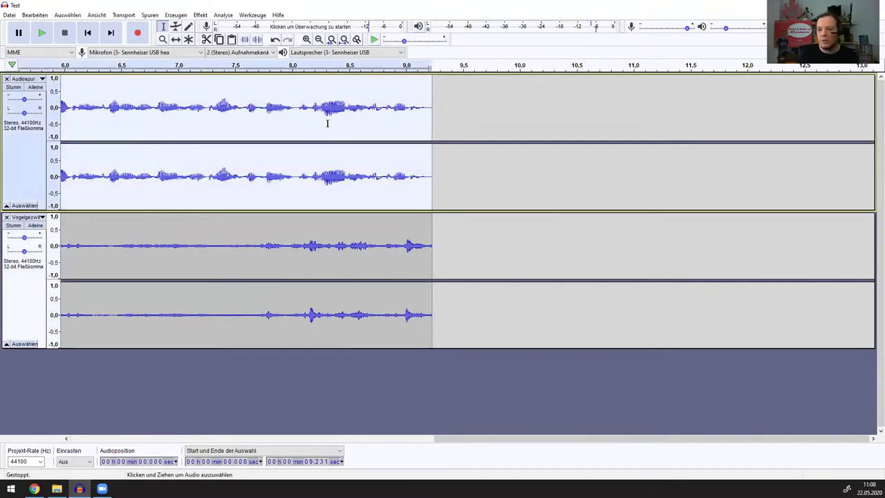
Step: Amplify the voice clip by 10.829 dB with Effekt > Verstärken
left_click(154, 20)
mouse_move(173, 16)
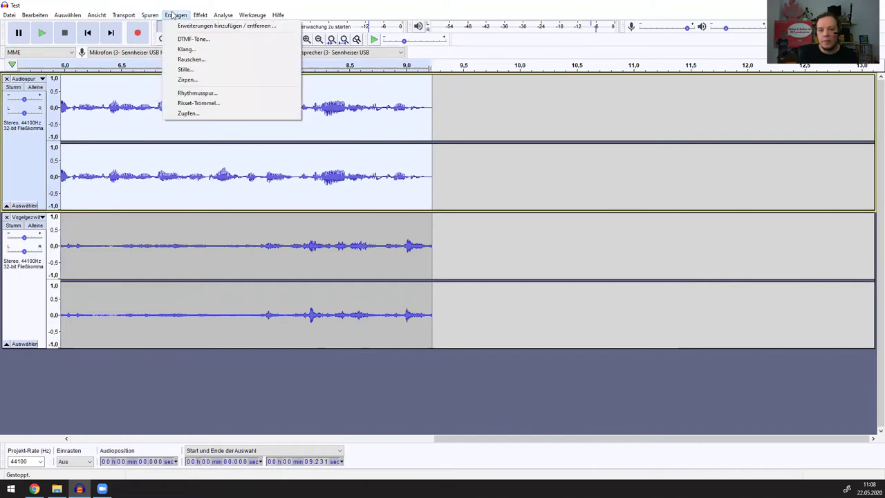
mouse_move(200, 15)
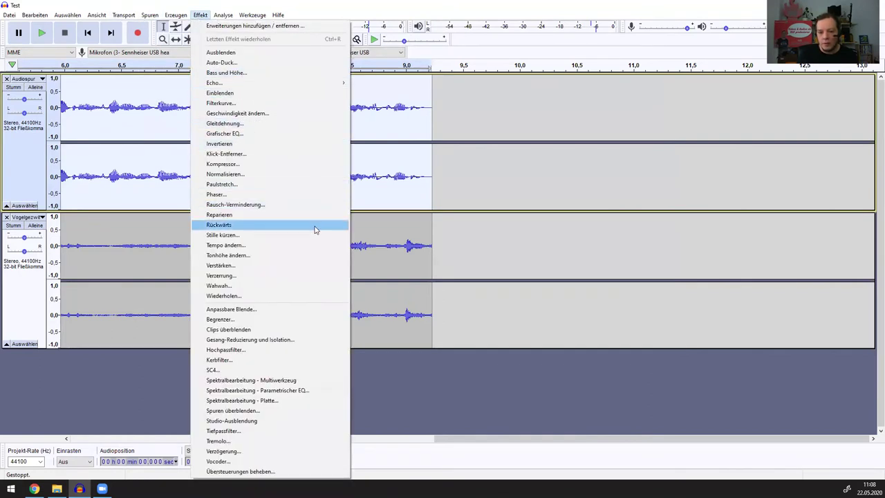
left_click(293, 266)
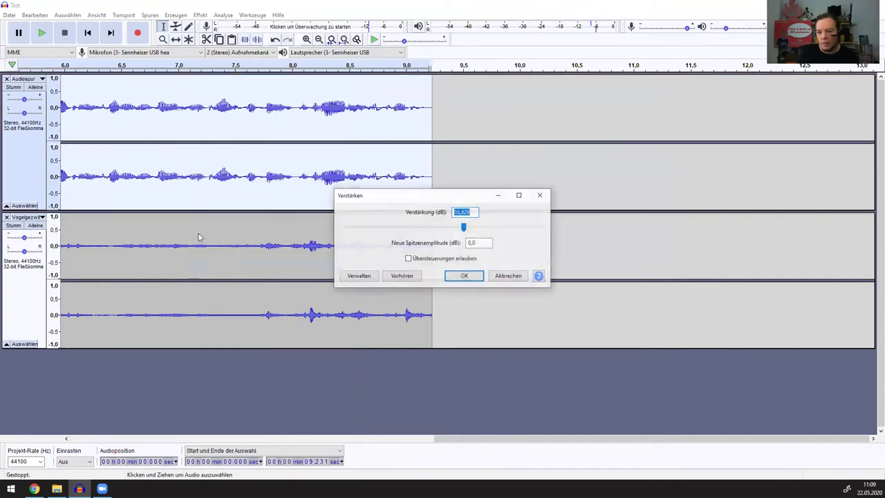
left_click(460, 276)
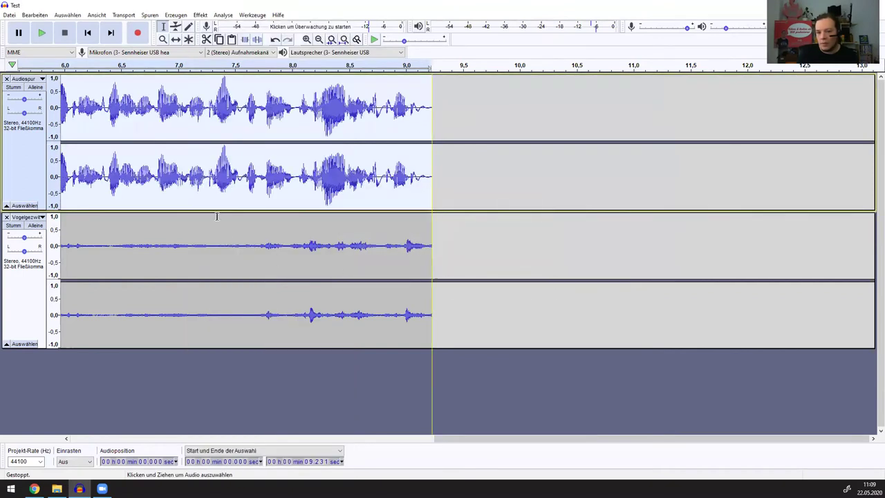
Step: Play back the louder voice, then select the birdsong track
left_click(42, 32)
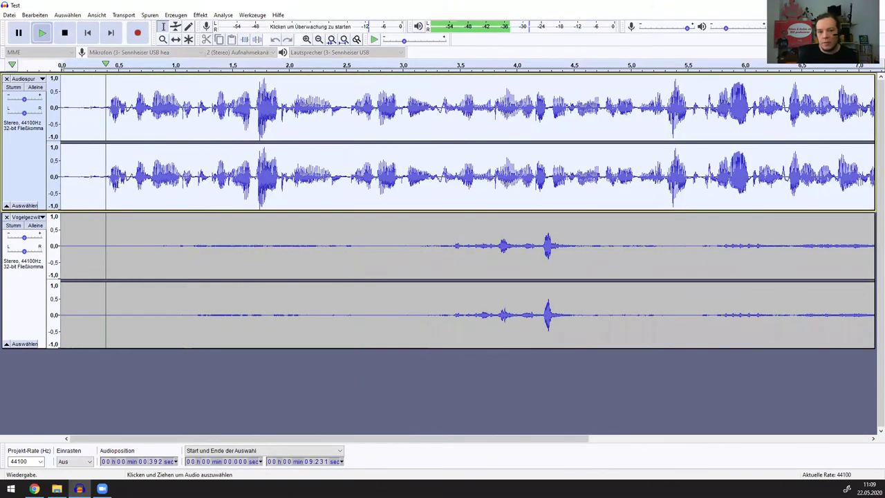
left_click(64, 33)
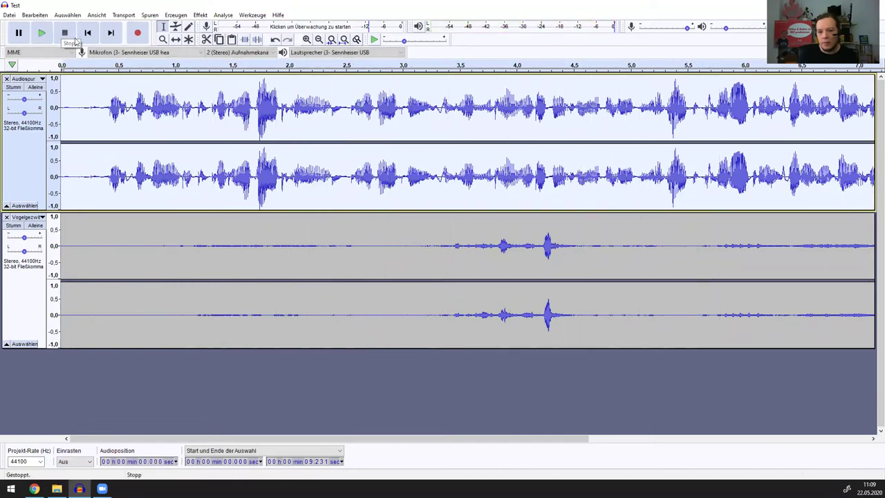
left_click(340, 229)
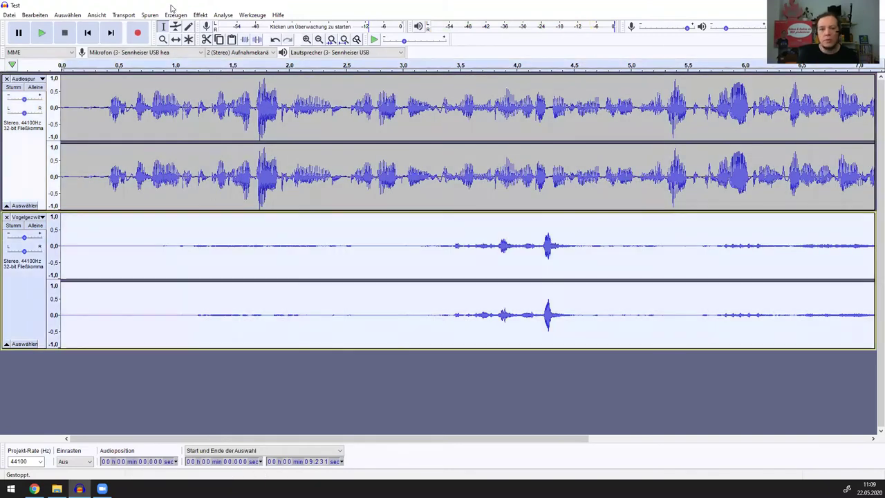
Step: Apply a 6 dB Verstärken amplification to the birdsong track
left_click(221, 16)
mouse_move(200, 15)
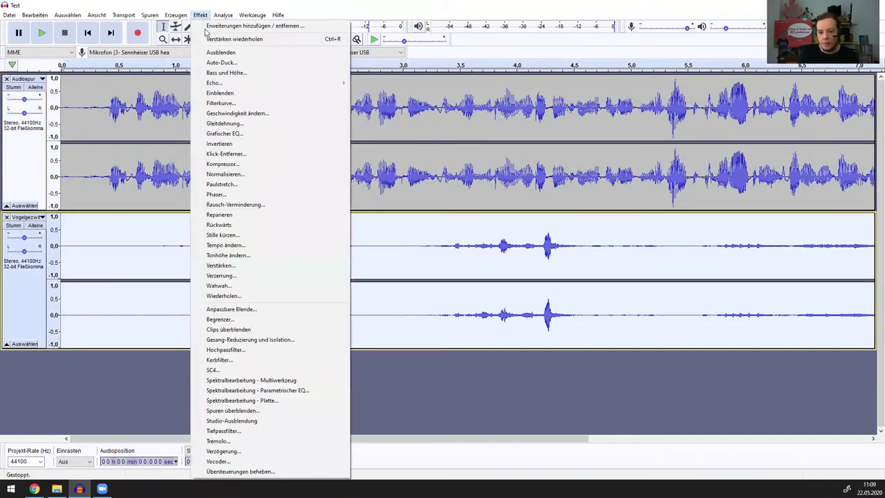
left_click(289, 267)
type("6,06")
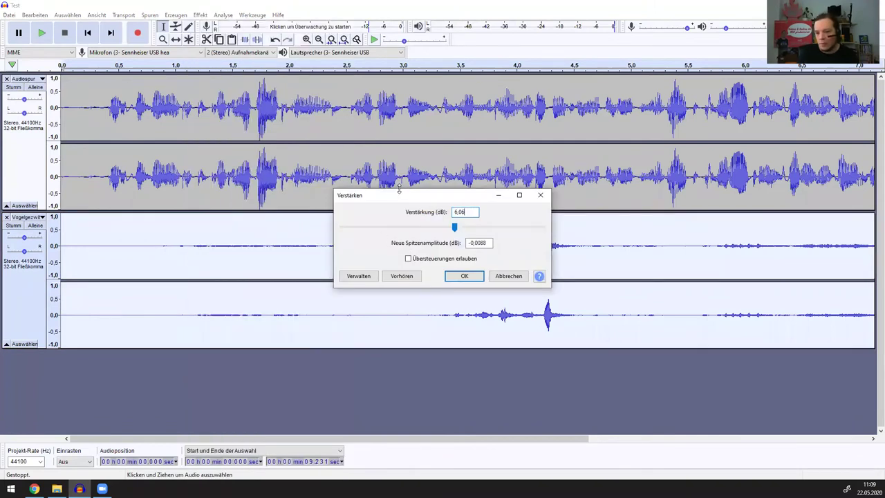
key("Return")
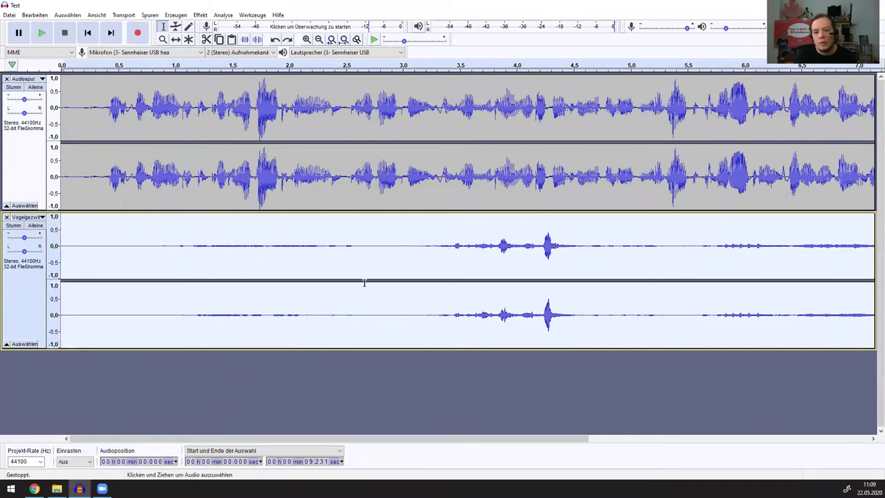
Step: Add envelope points around 4.1–4.3 s on the birdsong, dip the volume between them, and play back
left_click(175, 26)
left_click(528, 229)
left_click(556, 230)
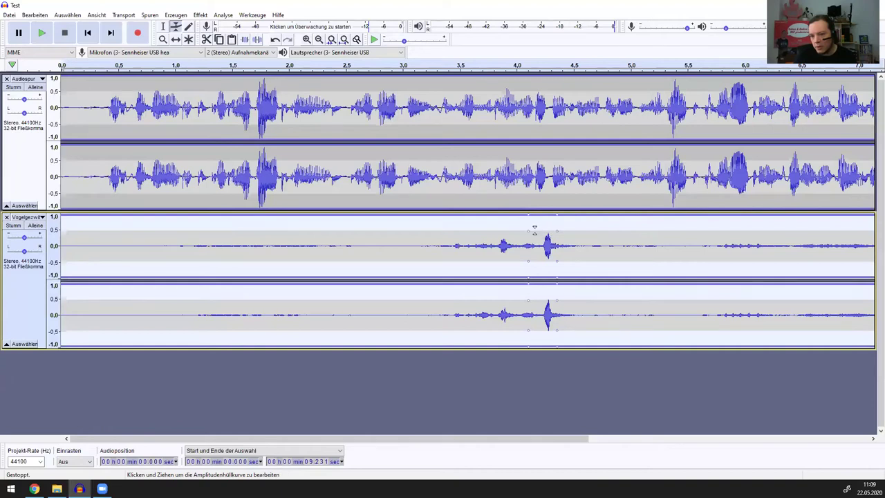
left_click_drag(537, 227, 546, 236)
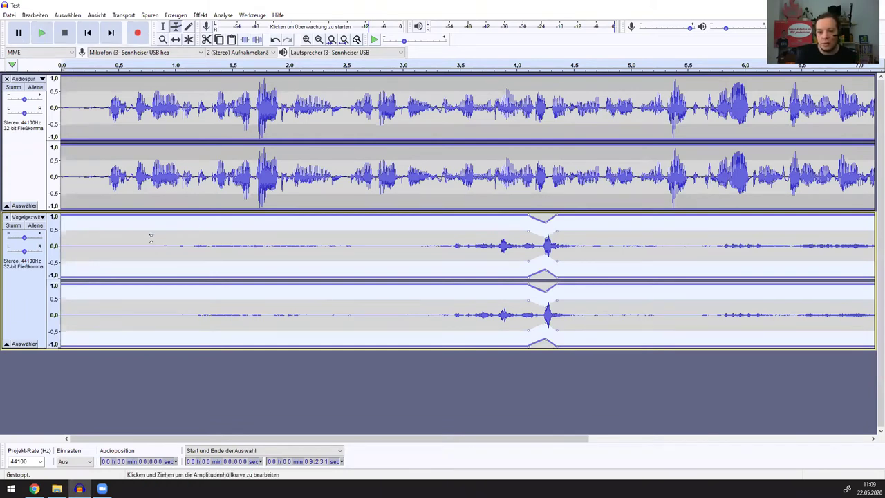
left_click(42, 33)
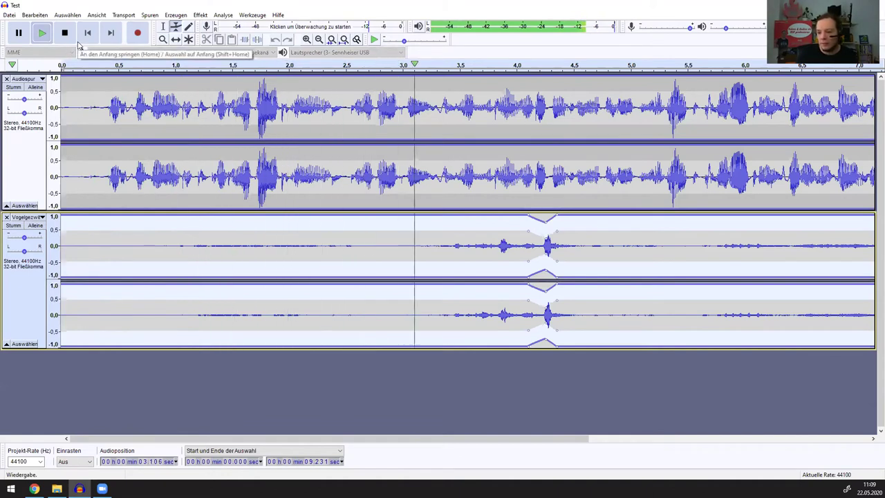
left_click(63, 34)
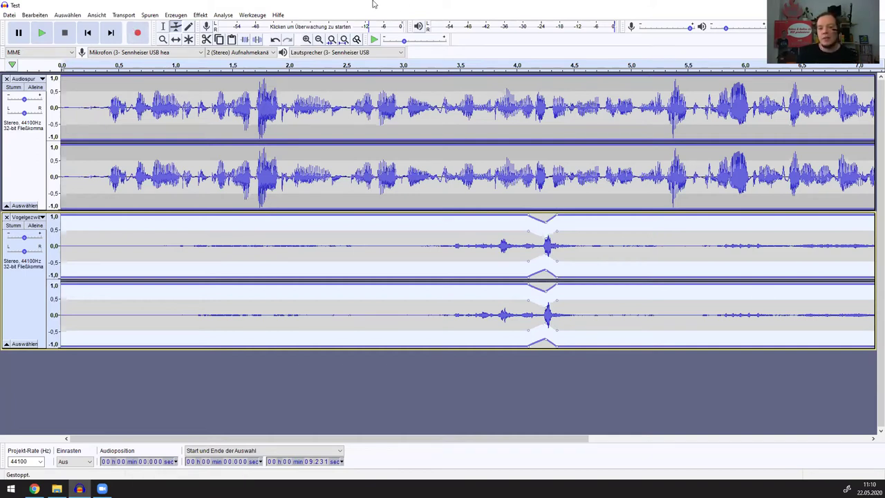
Step: Export the mix as MP3 to Test.mp3, overwriting the existing file and accepting the mixdown
left_click(9, 15)
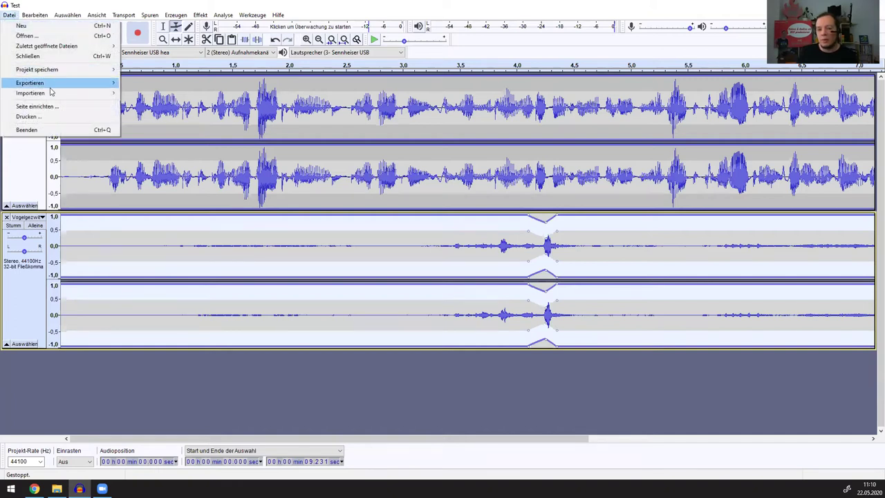
mouse_move(114, 82)
left_click(176, 83)
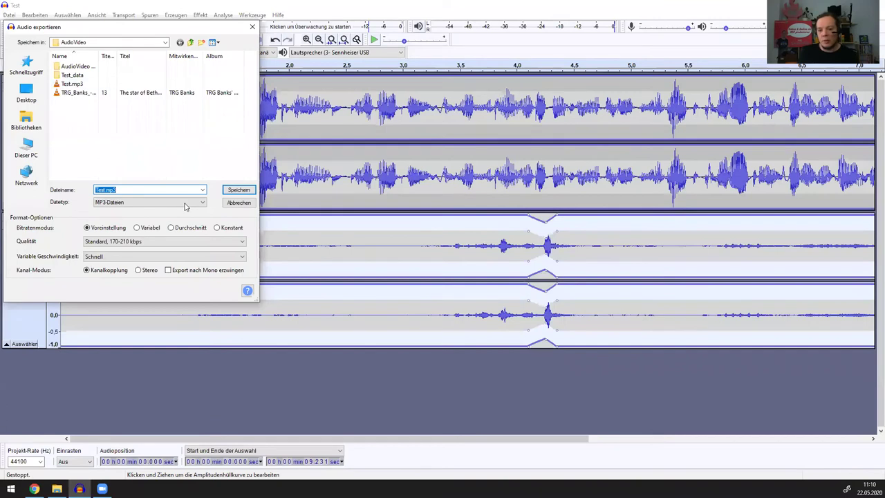
left_click(240, 192)
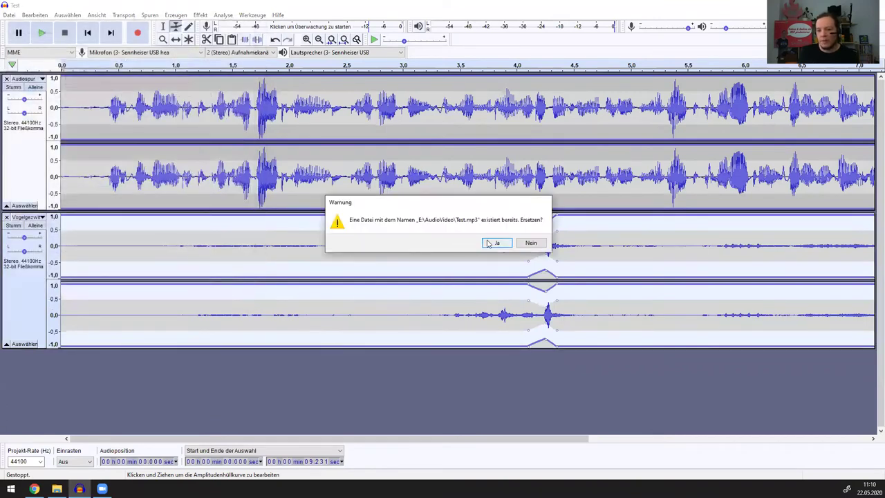
left_click(495, 242)
left_click(464, 260)
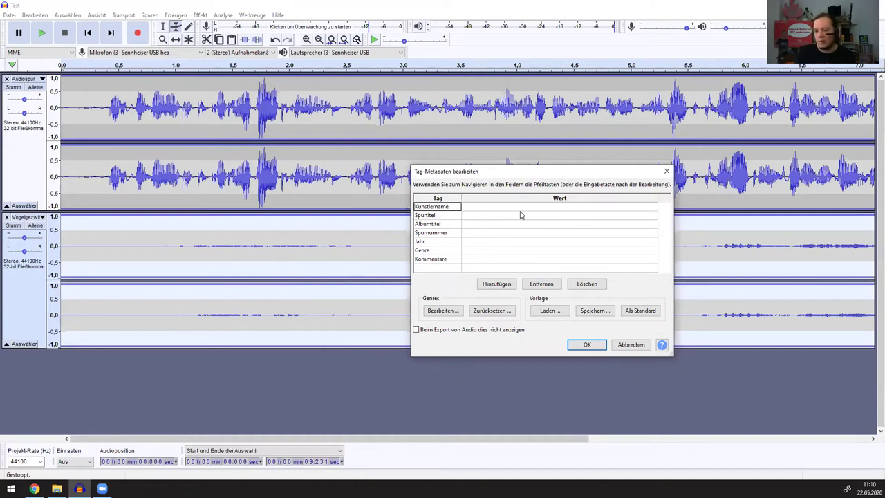
Step: Fill in the artist's name and year 2020 in the metadata tags
left_click(517, 200)
left_click(563, 207)
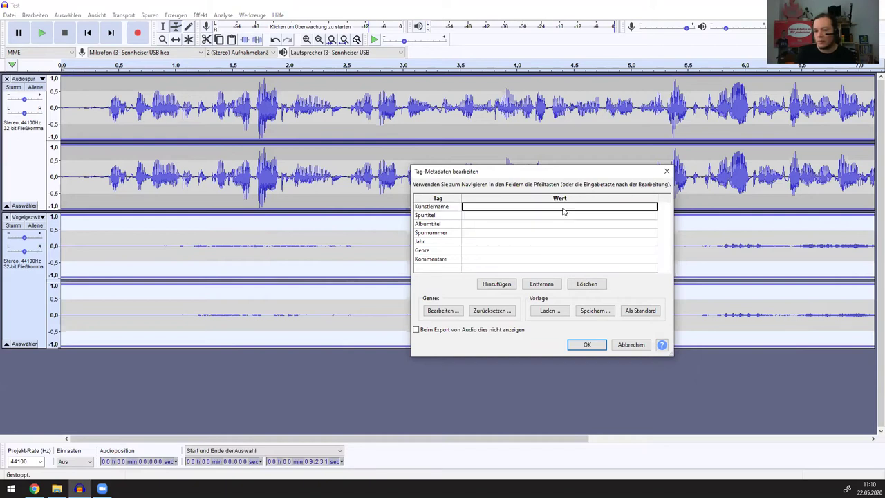
type("Kai Obermüller")
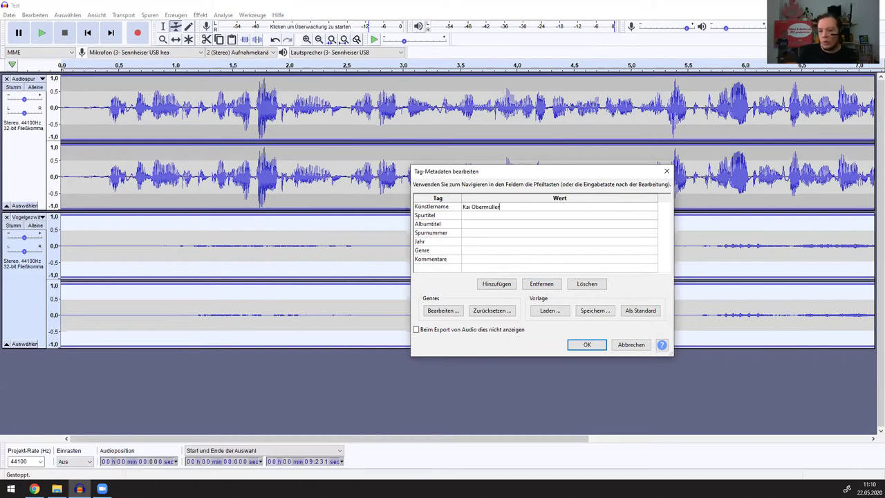
left_click(498, 225)
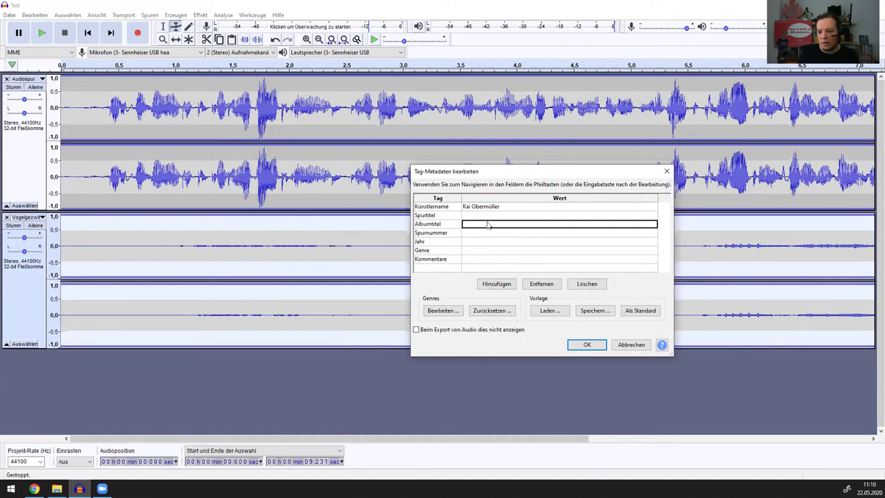
left_click(501, 234)
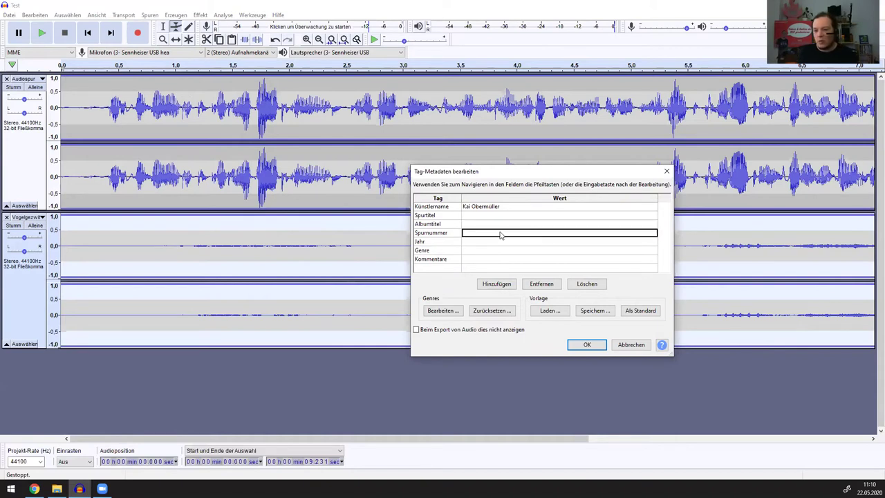
key("Down")
type("2020")
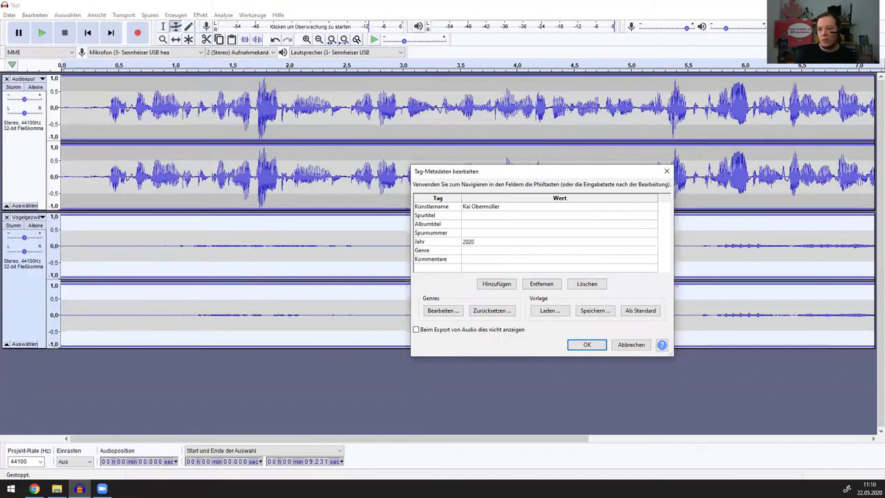
left_click(448, 268)
Step: Add a Lizenz tag with value CC BY 3.0
left_click(500, 286)
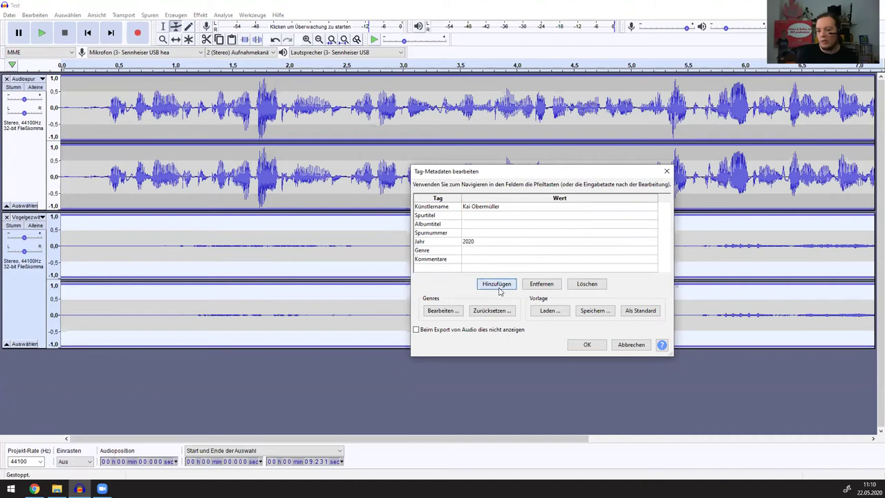
scroll(456, 263, "down", 1)
left_click(418, 253)
type("Lizenz")
key("Return")
type("CC BY ")
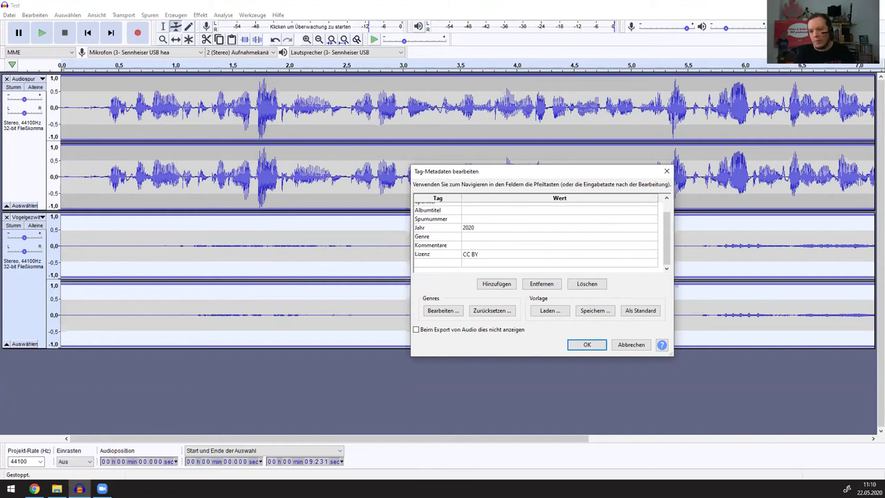
type("3.0")
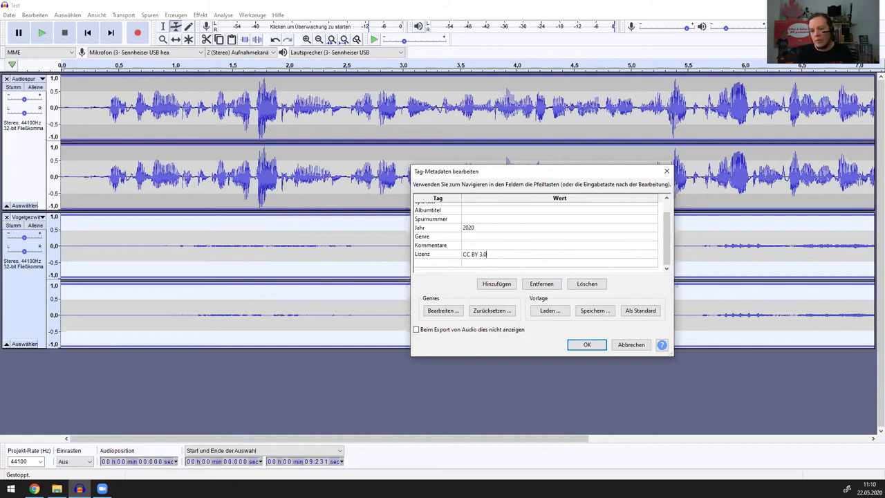
left_click(423, 265)
Step: Add a Lizenzhinweise tag row, leaving its value empty
type("Lizen")
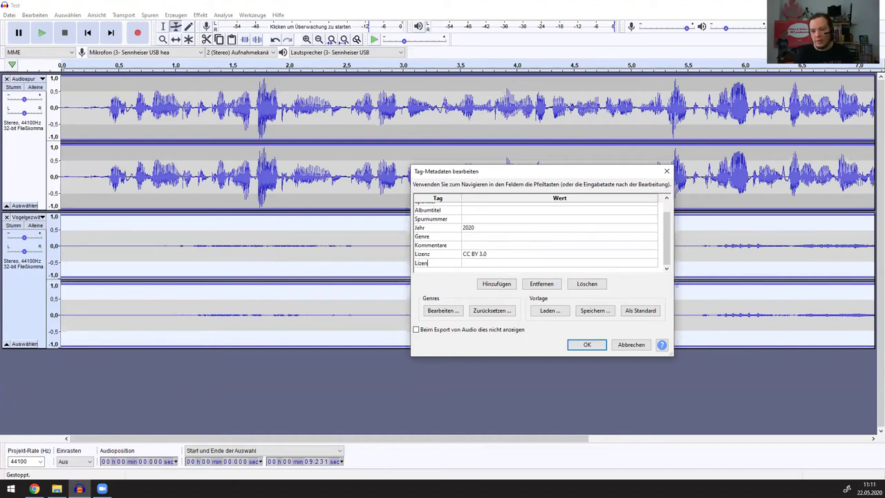
type("zhinweise")
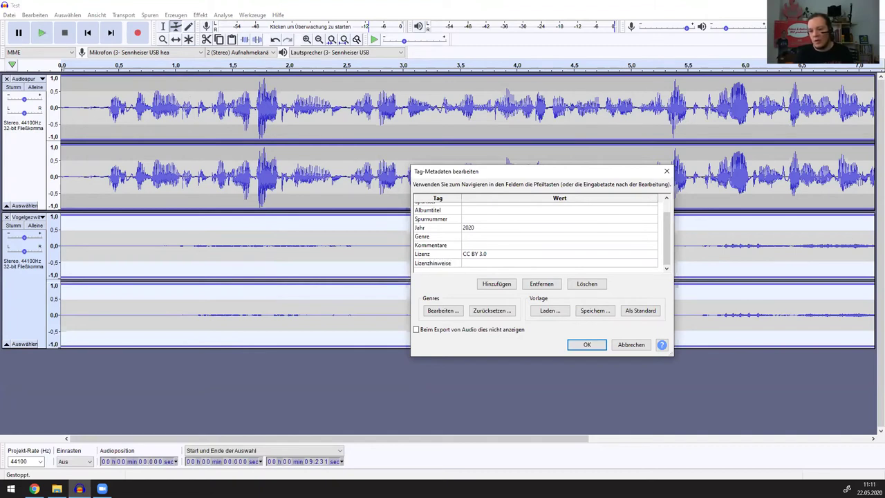
left_click(485, 263)
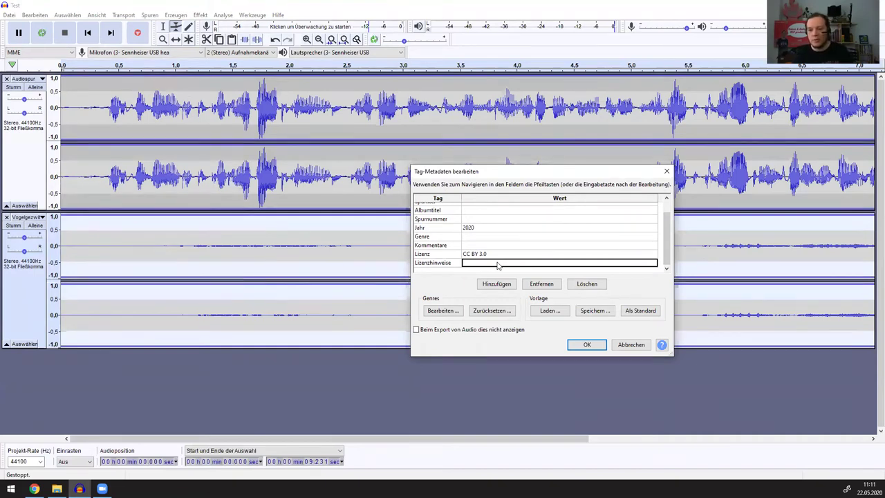
type("V")
key("BackSpace")
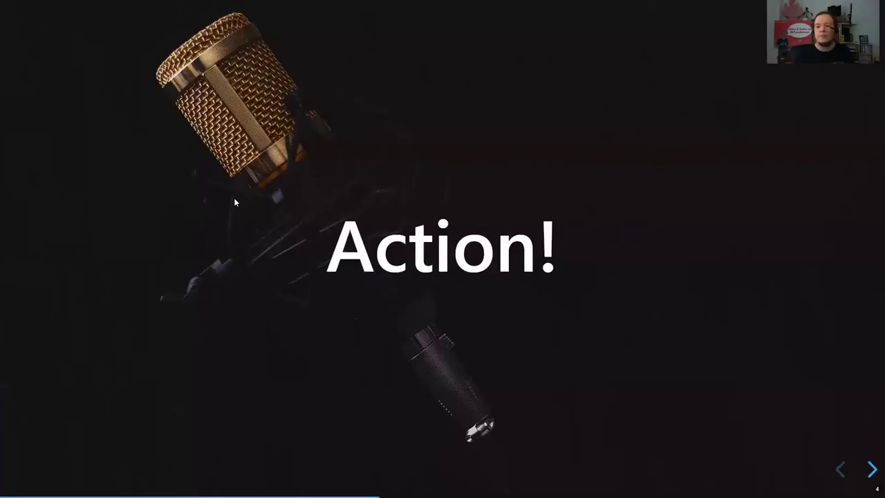
Step: Advance the slideshow to slide 5.1 about licence notes for audio
key("Right")
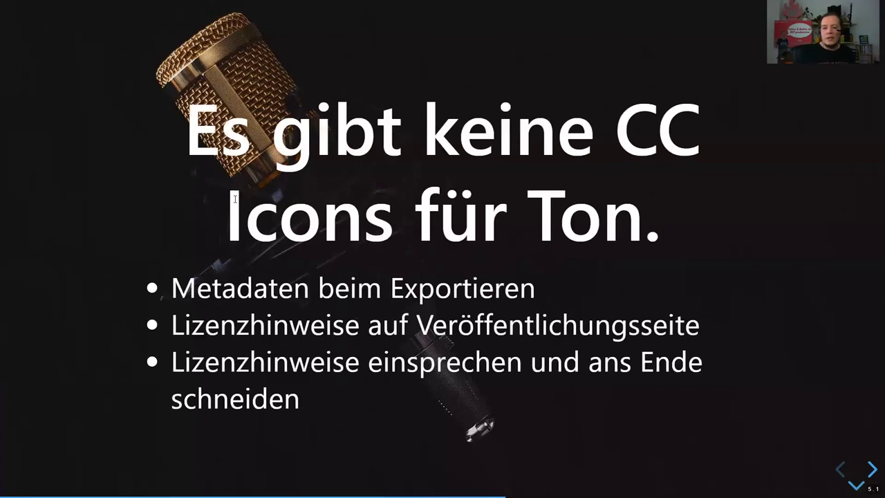